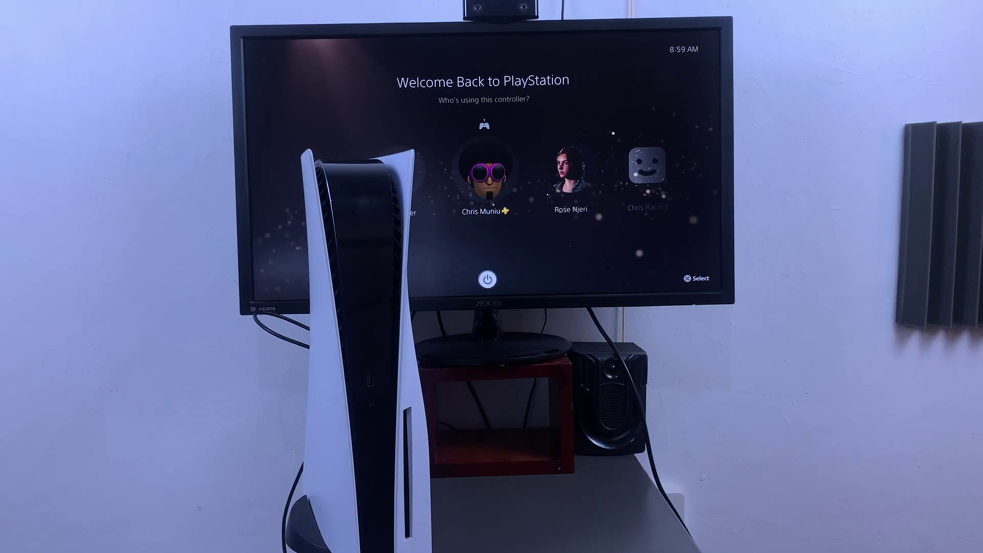
Step: Turn off the PS5 from the Power menu on the user screen
{"action": "key", "text": "Return"}
{"action": "key", "text": "Down"}
{"action": "key", "text": "Down"}
{"action": "key", "text": "Return"}
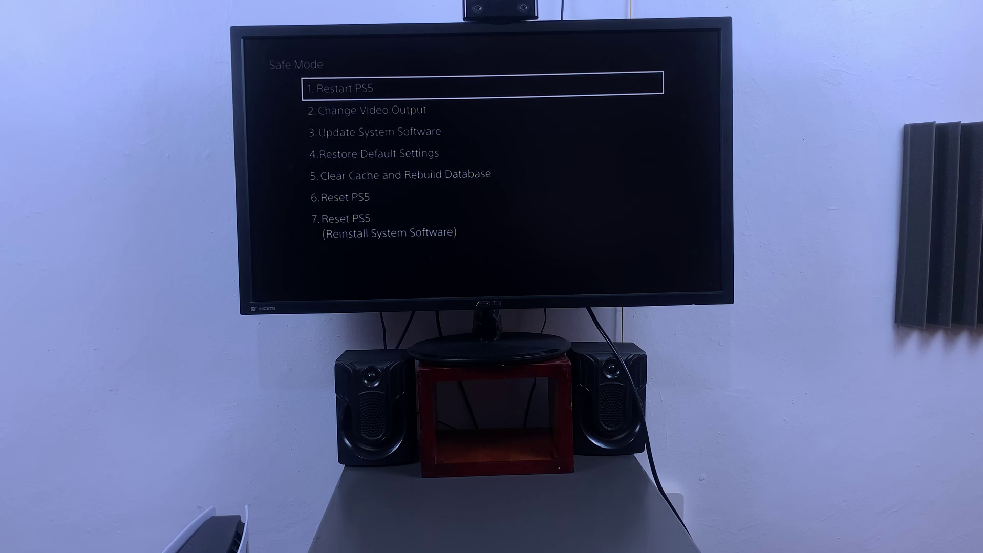
{"action": "key", "text": "Down"}
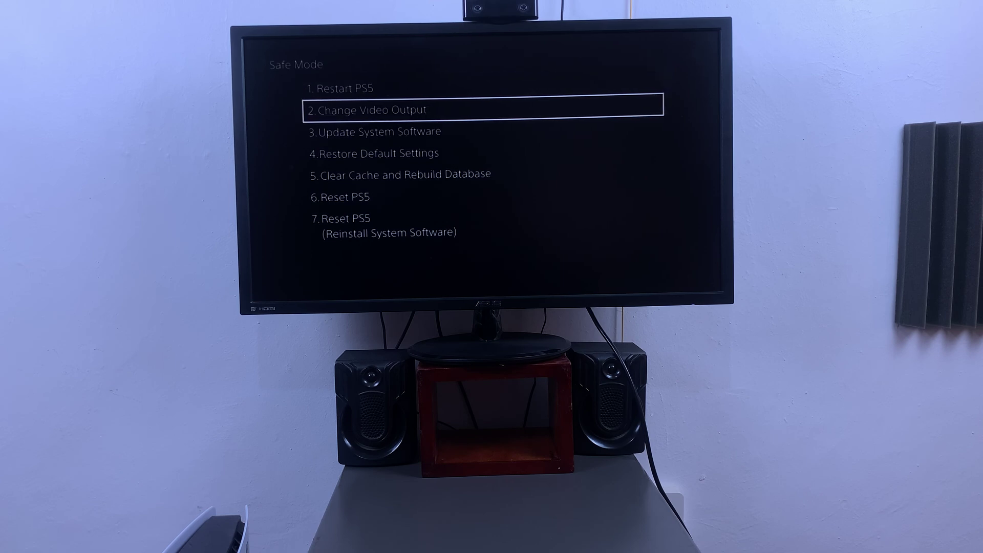
Step: Browse Safe Mode options down to Reinstall System Software, then back up to Restore Default Settings
{"action": "key", "text": "Down"}
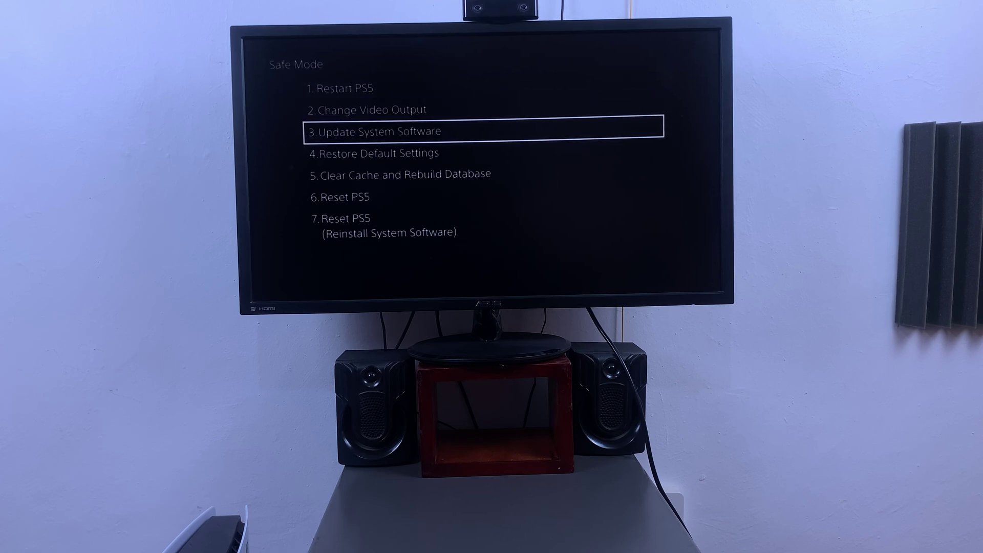
{"action": "key", "text": "Down"}
{"action": "key", "text": "Down"}
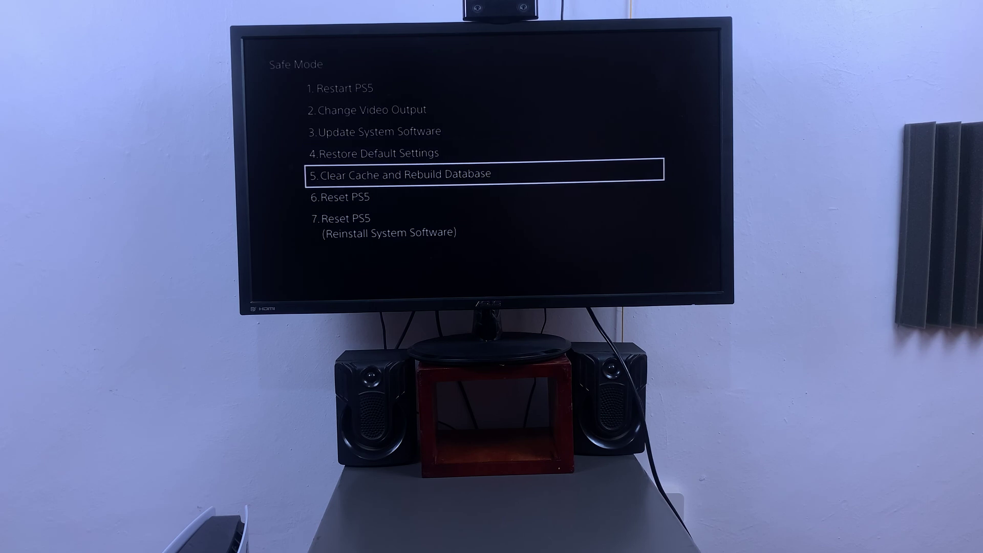
{"action": "key", "text": "Down"}
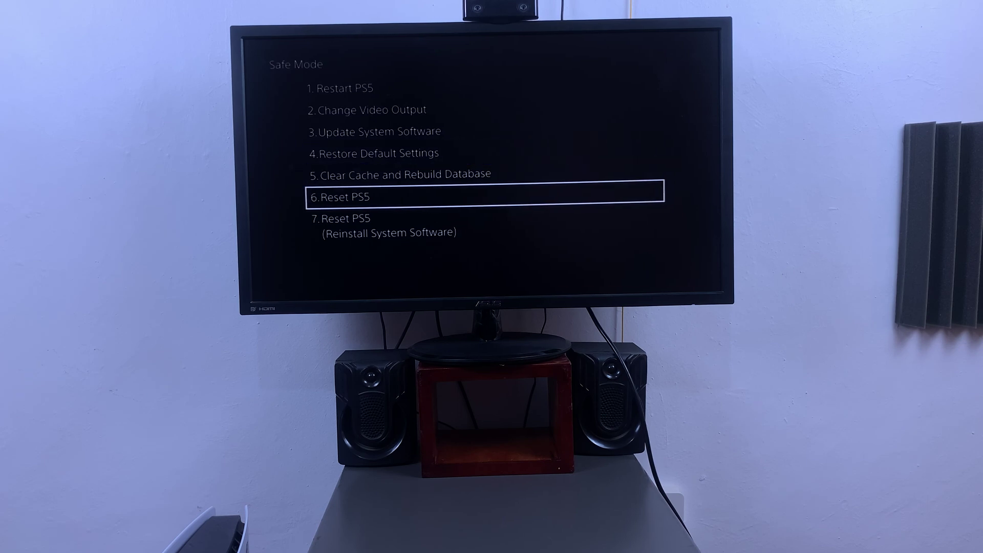
{"action": "key", "text": "Down"}
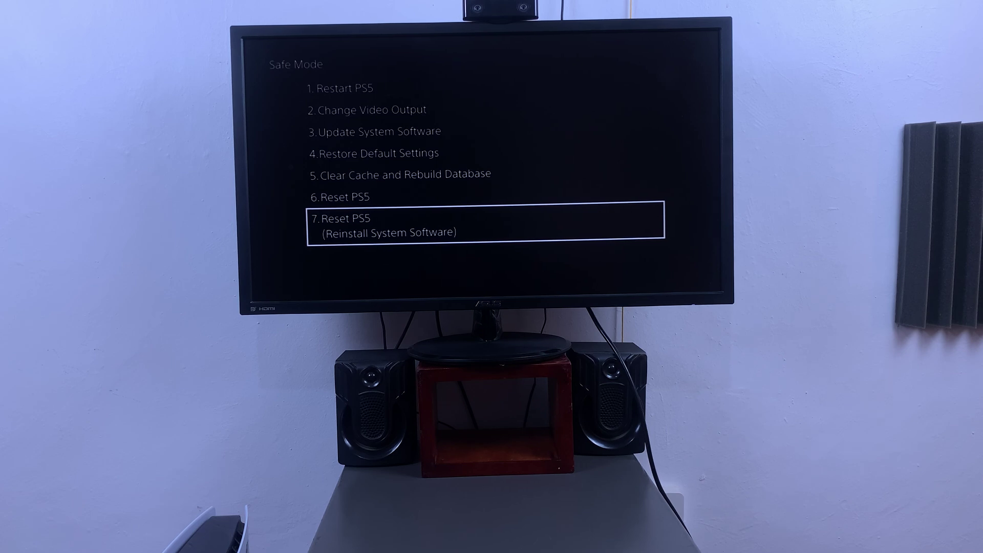
{"action": "key", "text": "Up"}
{"action": "key", "text": "Up"}
{"action": "key", "text": "Up"}
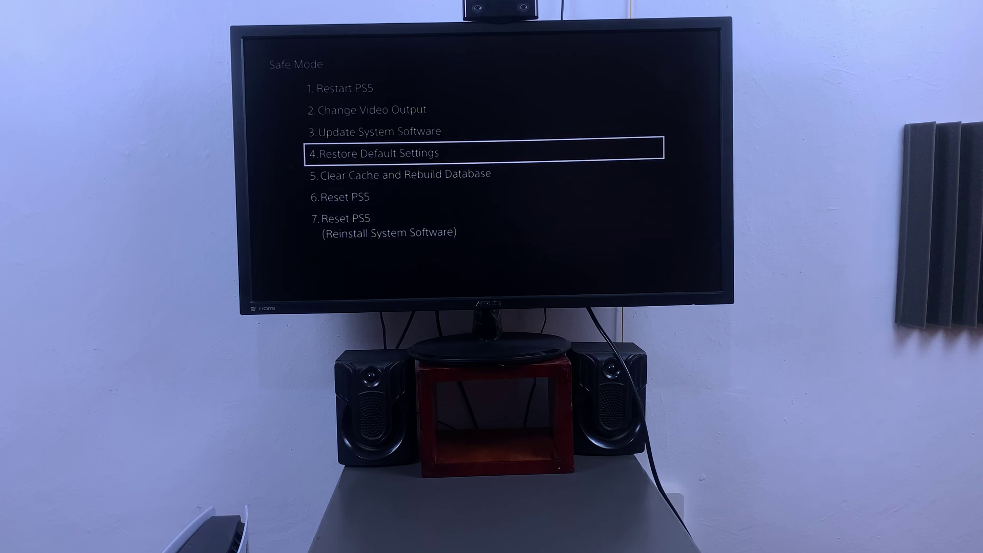
{"action": "key", "text": "Up"}
{"action": "key", "text": "Up"}
{"action": "key", "text": "Up"}
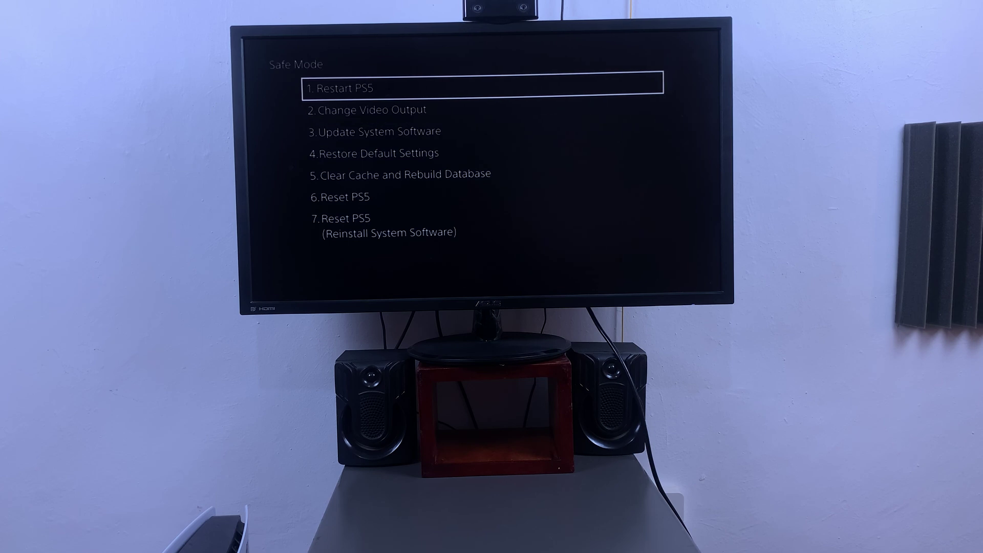